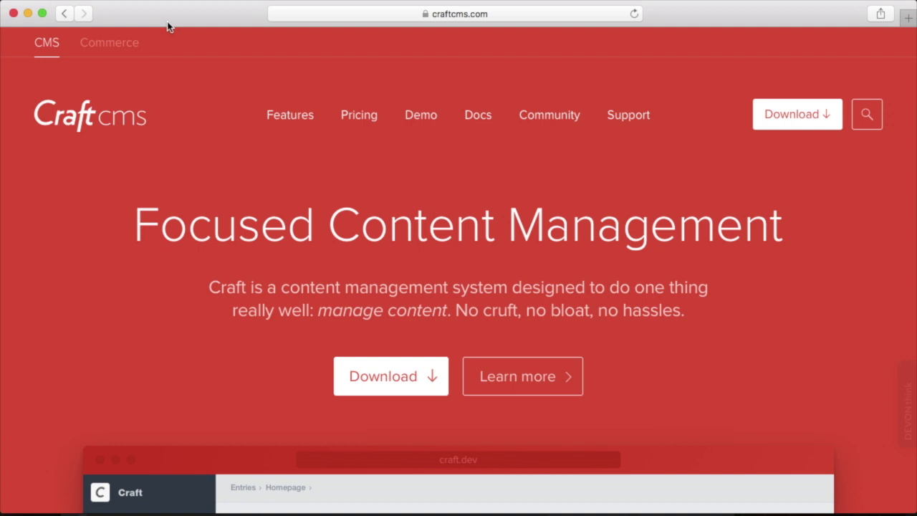
# Step: Accept Craft's terms and conditions and download it, then browse the Craft CMS Pricing page
pyautogui.click(824, 117)
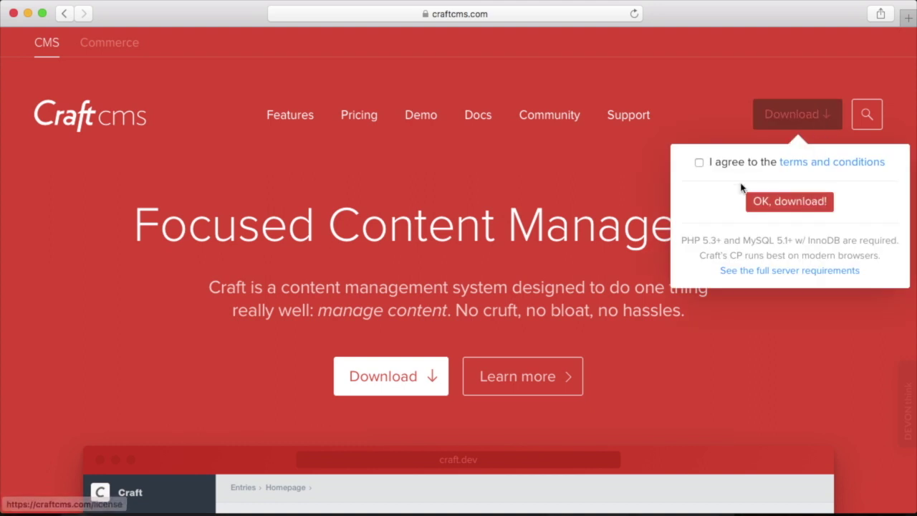
pyautogui.click(699, 164)
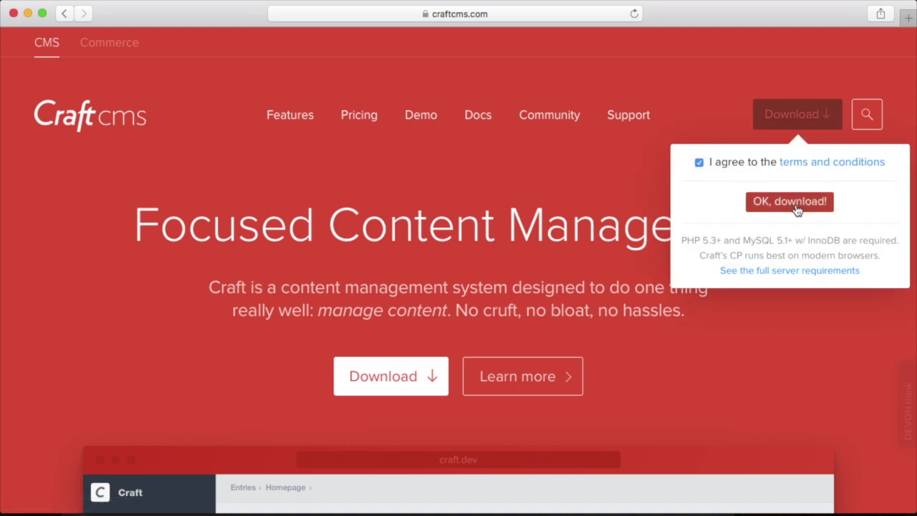
pyautogui.click(794, 204)
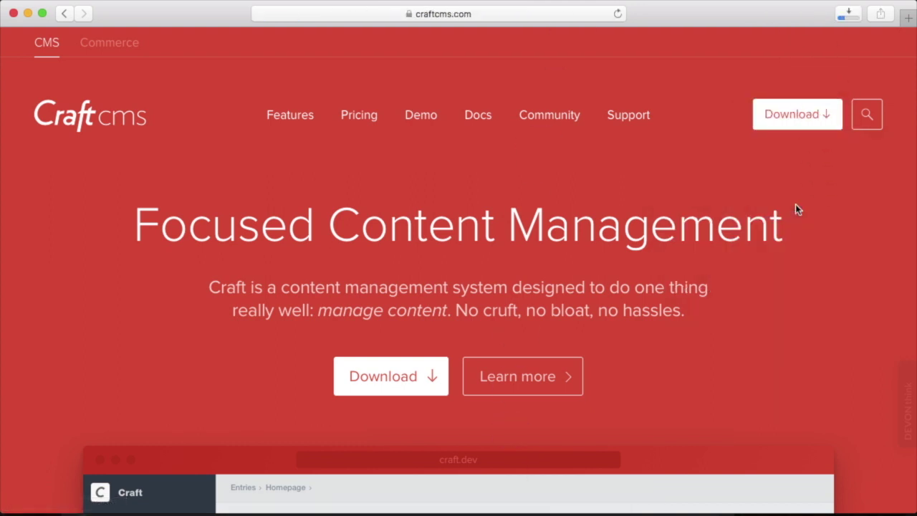
pyautogui.click(362, 116)
pyautogui.scroll(-3, 113, 248)
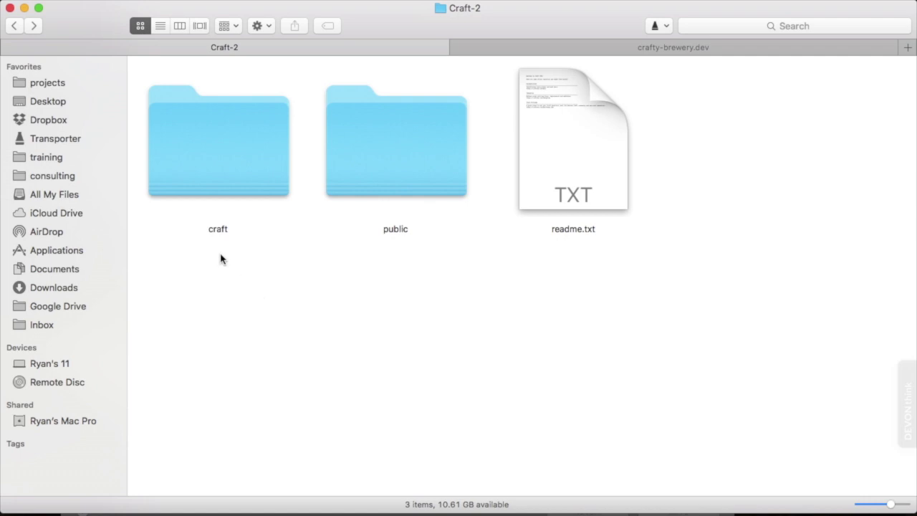
# Step: Select both the craft and public folders in Craft-2, then switch to crafty-brewery.dev
pyautogui.click(210, 189)
pyautogui.click(386, 177)
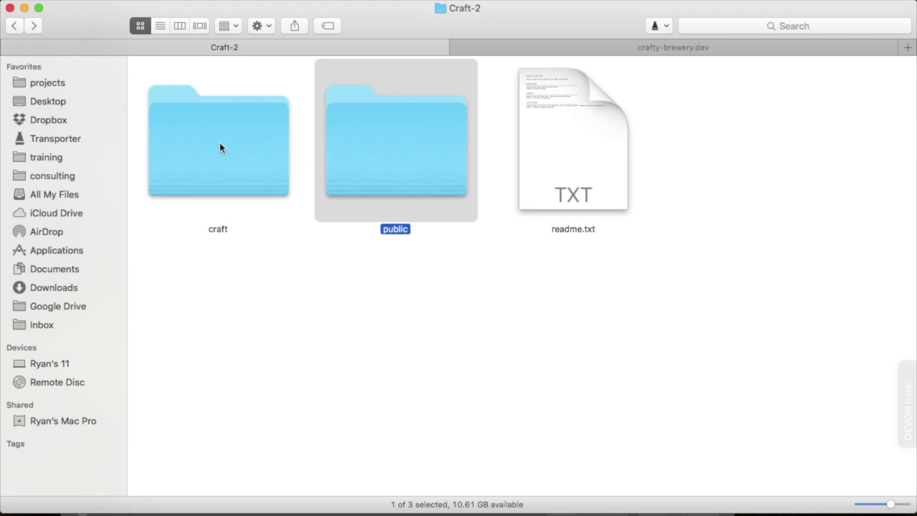
pyautogui.click(185, 135)
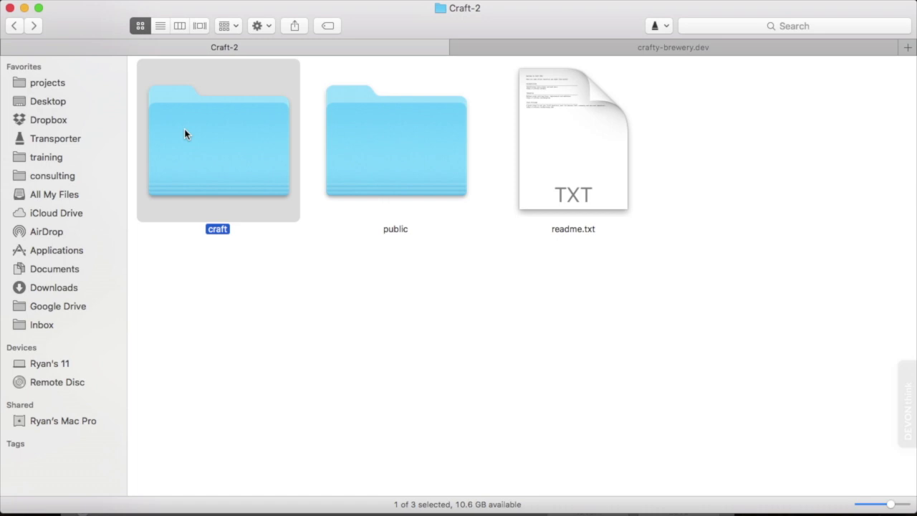
pyautogui.keyDown('super'); pyautogui.click(405, 142); pyautogui.keyUp('super')
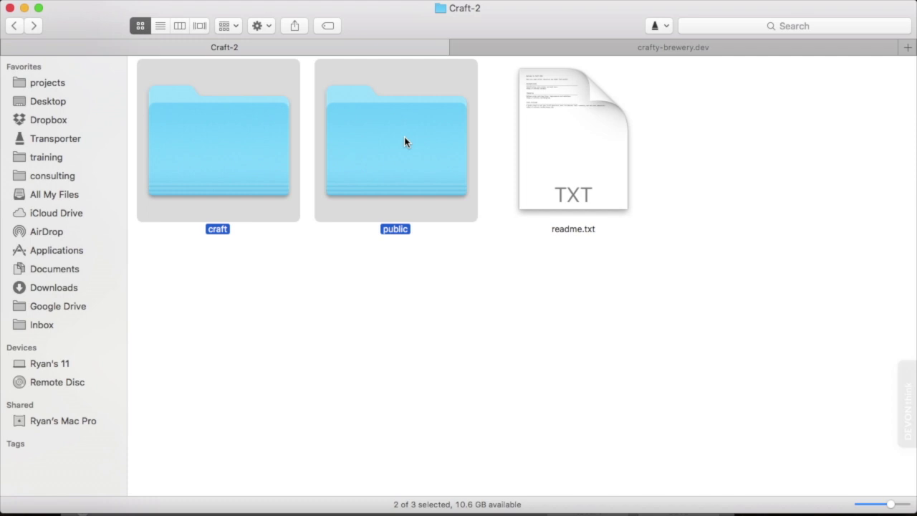
pyautogui.click(497, 48)
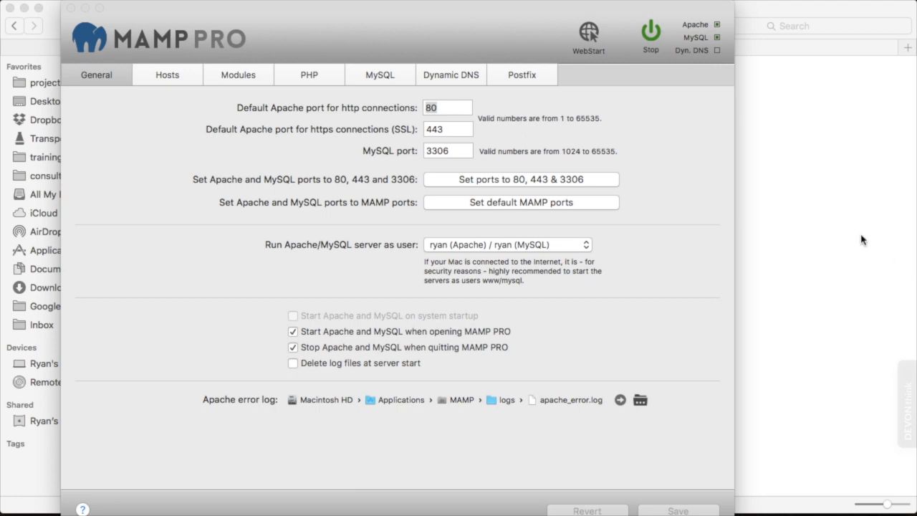
pyautogui.click(818, 218)
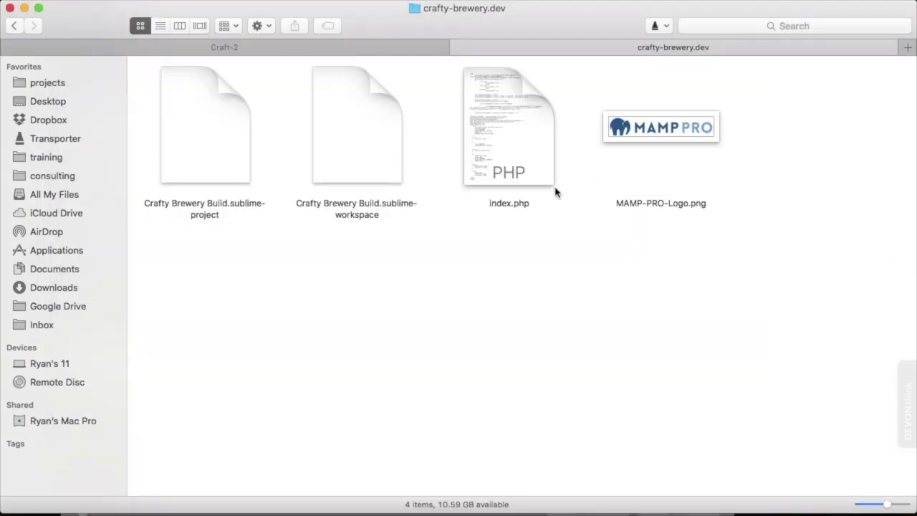
# Step: Paste craft and public into crafty-brewery.dev and trash index.php and MAMP-PRO-Logo.png
pyautogui.click(268, 48)
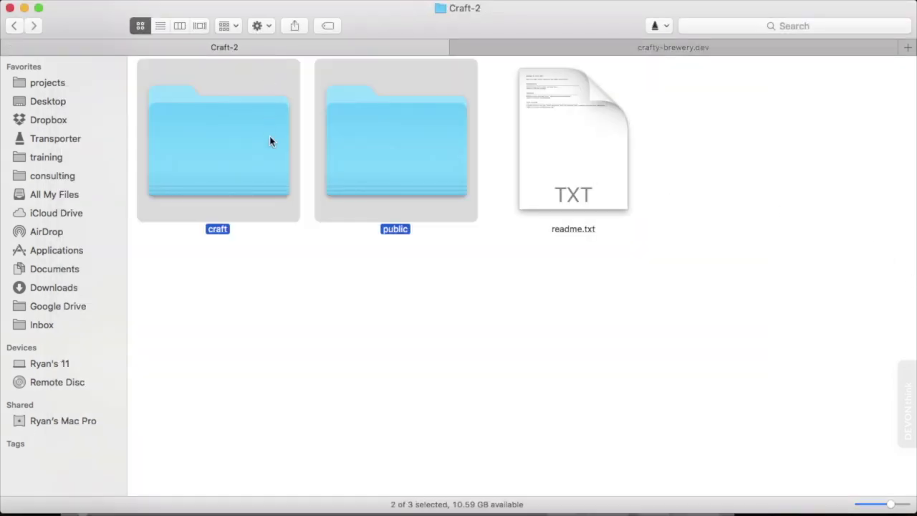
pyautogui.click(529, 51)
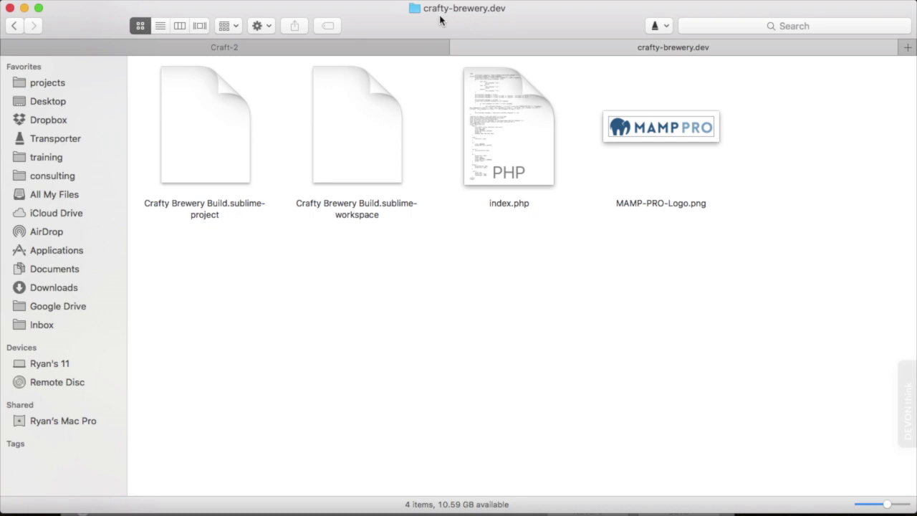
pyautogui.press('super+v')
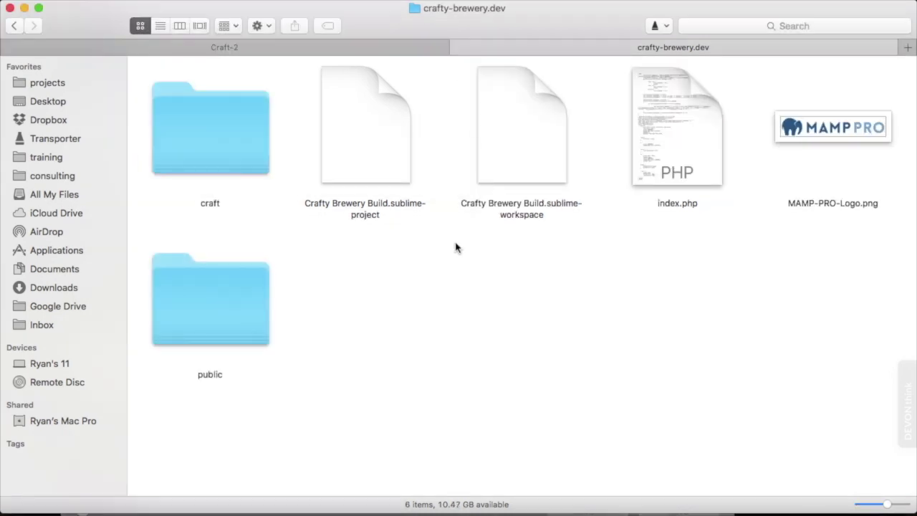
pyautogui.moveTo(605, 96); pyautogui.dragTo(855, 192)
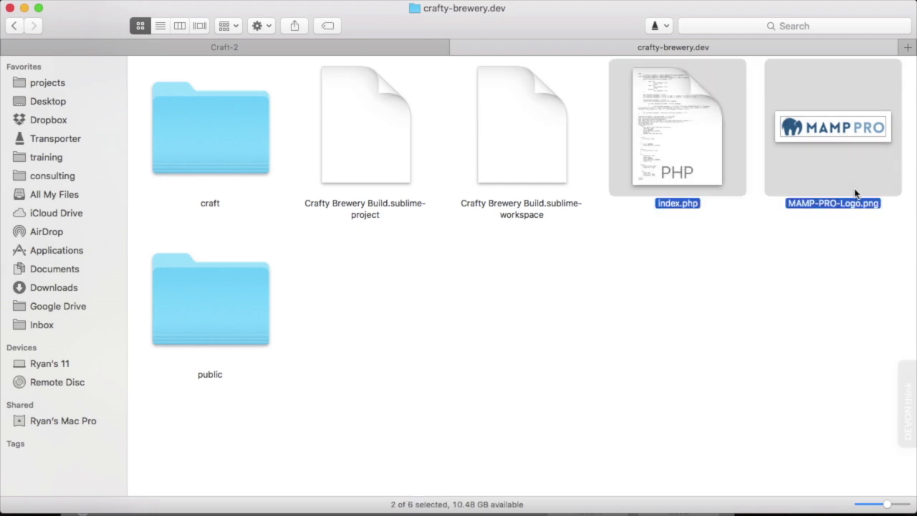
pyautogui.press('super+BackSpace')
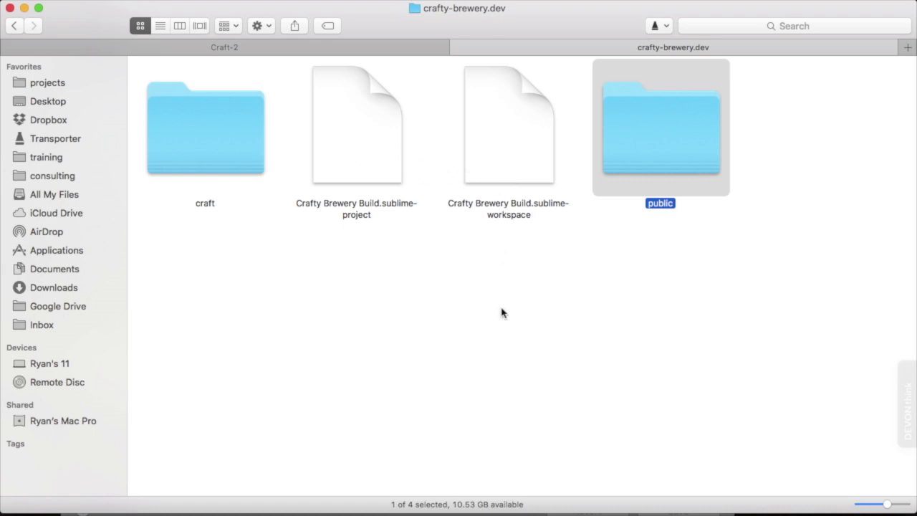
# Step: Clear the current Finder file selection
pyautogui.click(444, 248)
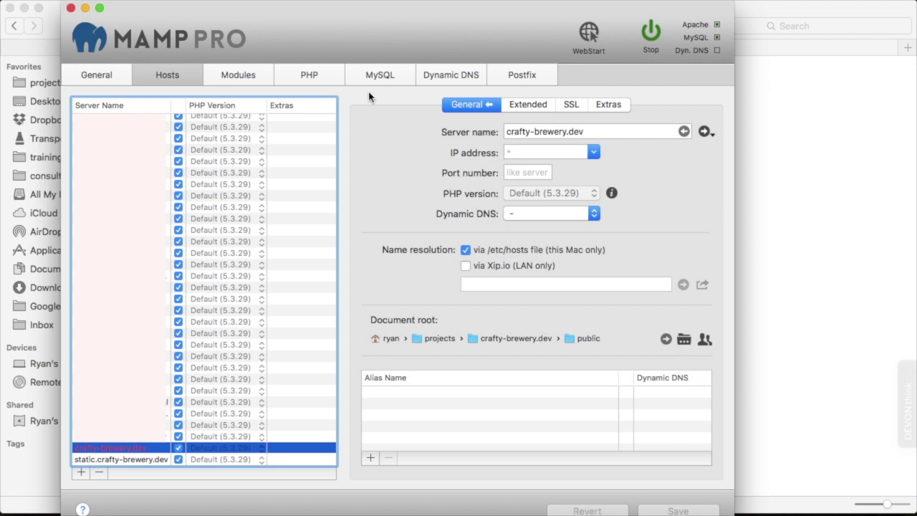
# Step: Open the project's public folder, delete web.config, and select the htaccess file
pyautogui.click(821, 137)
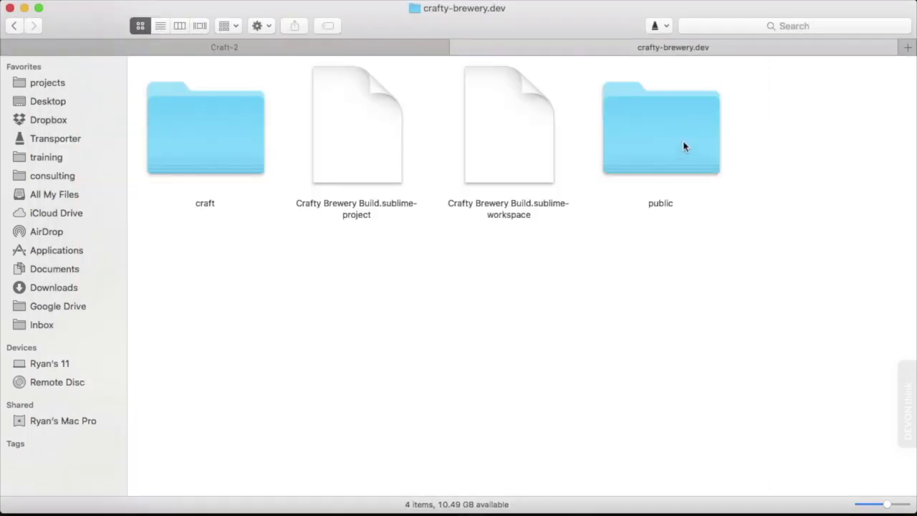
pyautogui.doubleClick(661, 152)
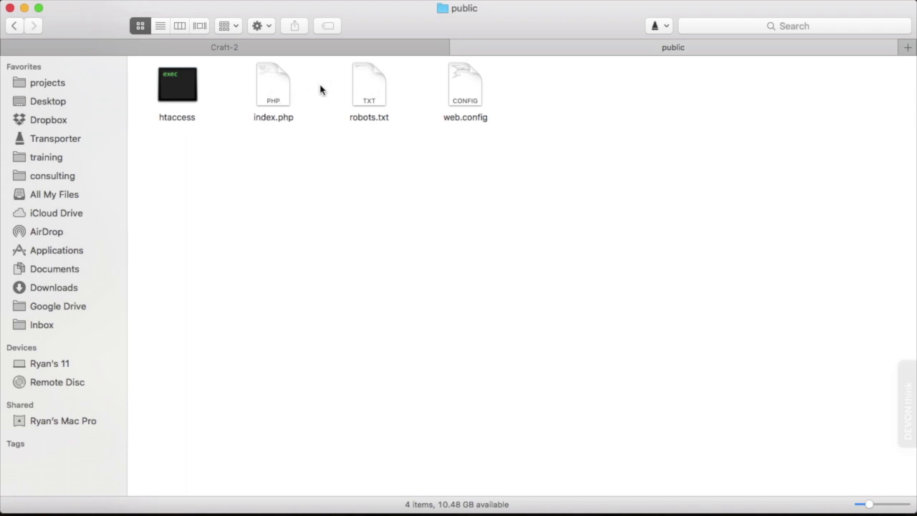
pyautogui.click(467, 89)
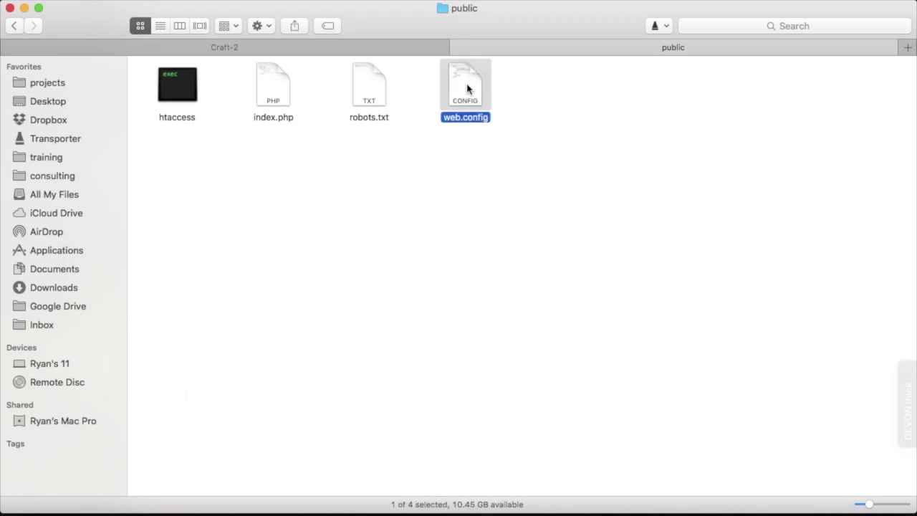
pyautogui.press('super+BackSpace')
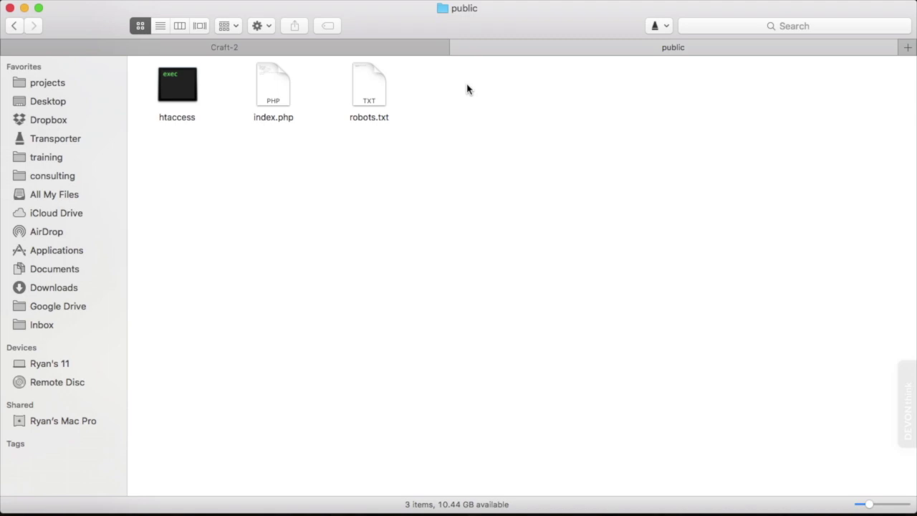
pyautogui.click(179, 78)
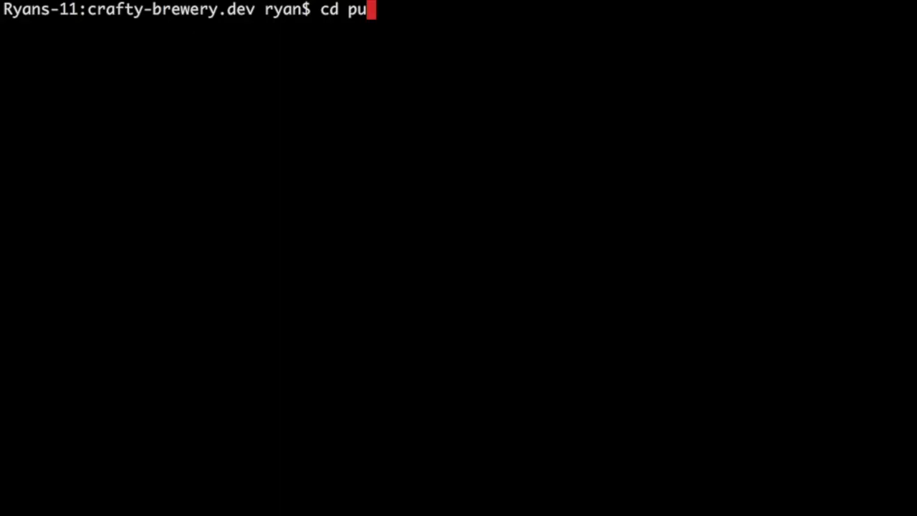
# Step: Change into the public directory and list its files
pyautogui.press('Tab')
pyautogui.press('Return')
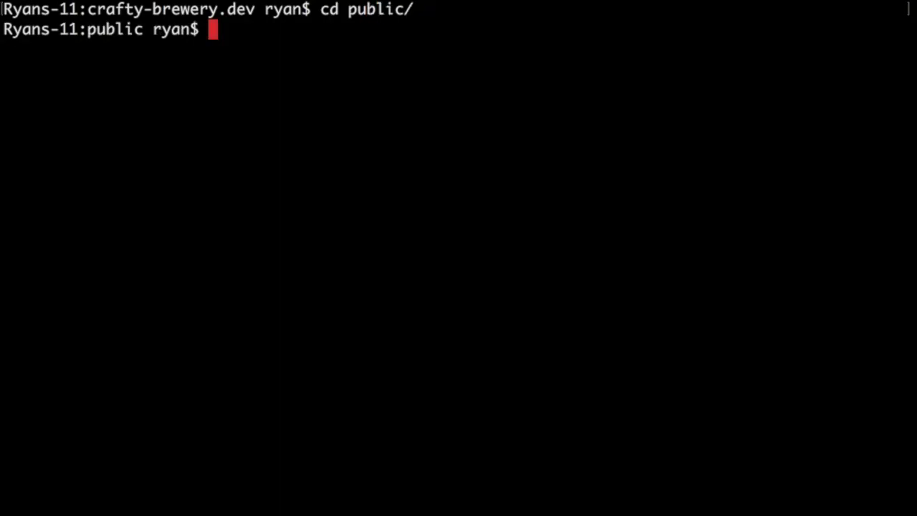
pyautogui.write('ls')
pyautogui.press('Return')
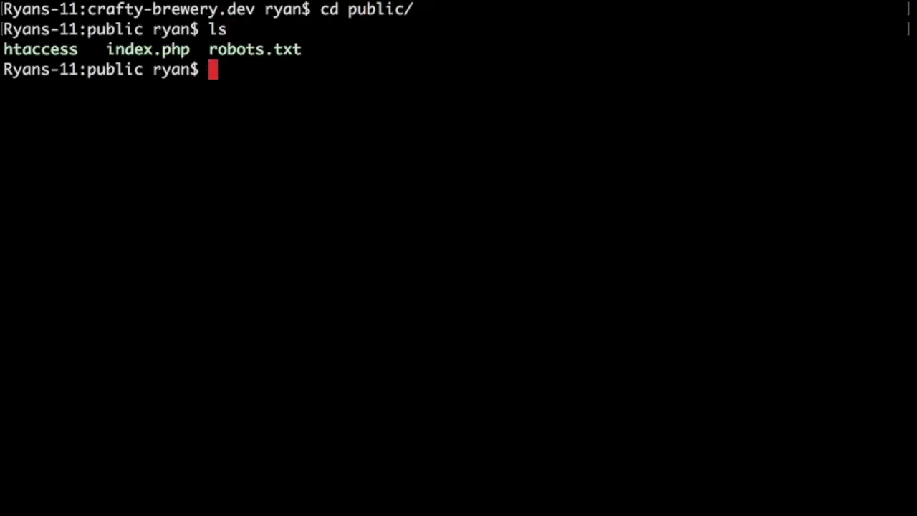
# Step: Rename htaccess to .htaccess with mv
pyautogui.write('mv ')
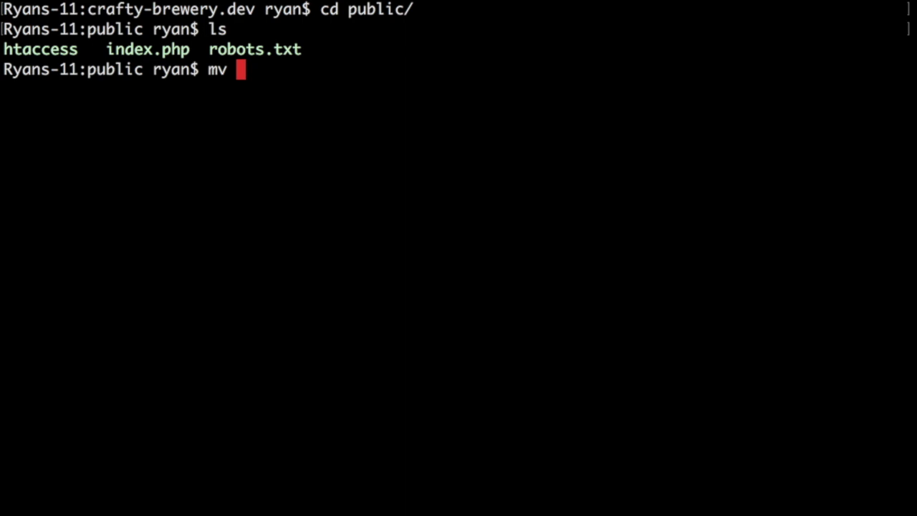
pyautogui.write('h')
pyautogui.press('Tab')
pyautogui.write('.thacc')
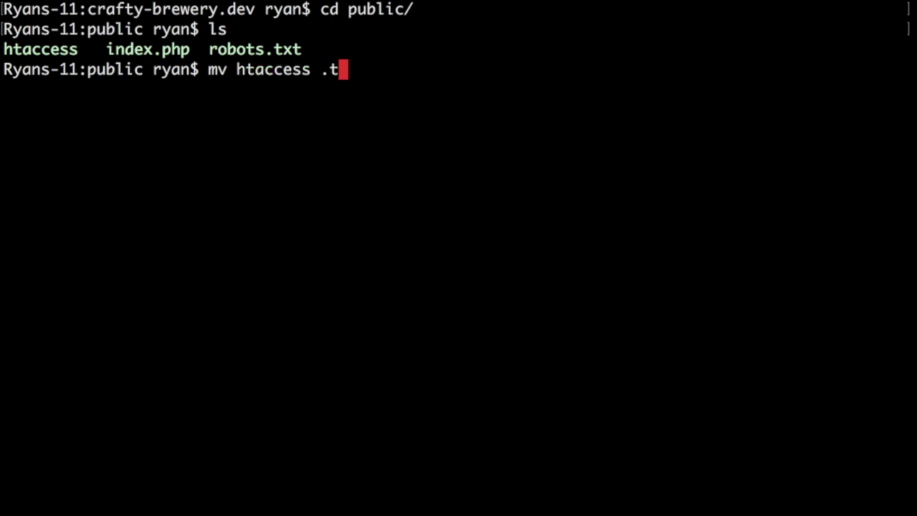
pyautogui.press('BackSpace')
pyautogui.press('BackSpace')
pyautogui.press('BackSpace')
pyautogui.press('BackSpace')
pyautogui.press('BackSpace')
pyautogui.write('htaccess')
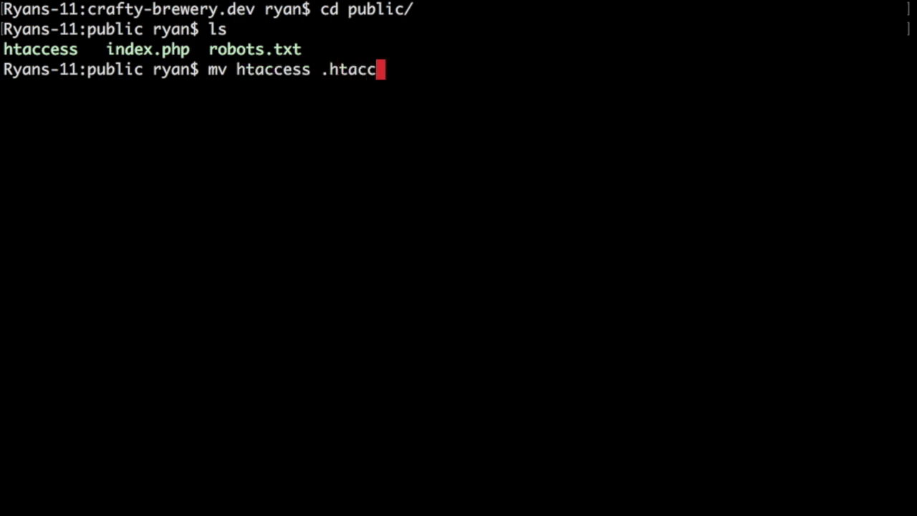
pyautogui.press('Return')
# Step: Confirm .htaccess with ls and ls -al, then return to crafty-brewery.dev
pyautogui.write('ls')
pyautogui.press('Return')
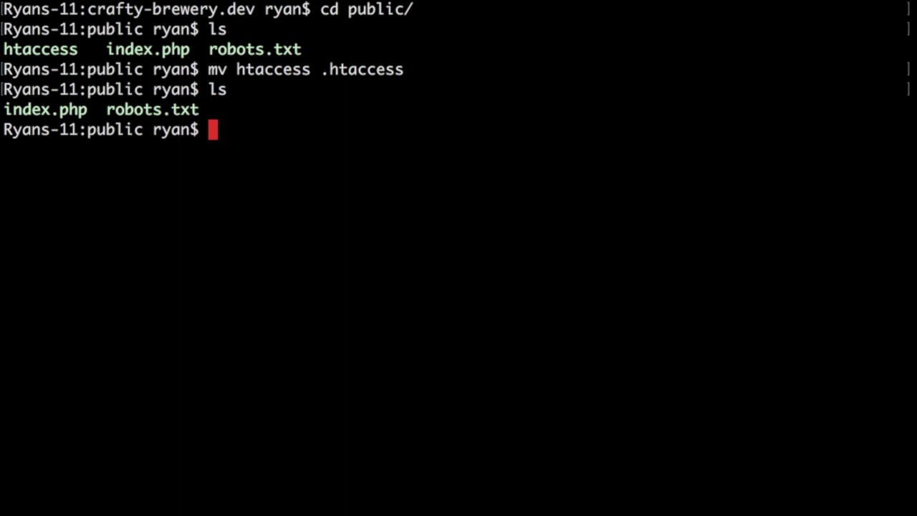
pyautogui.write('ls 0a')
pyautogui.press('BackSpace')
pyautogui.press('BackSpace')
pyautogui.write('-al')
pyautogui.press('Return')
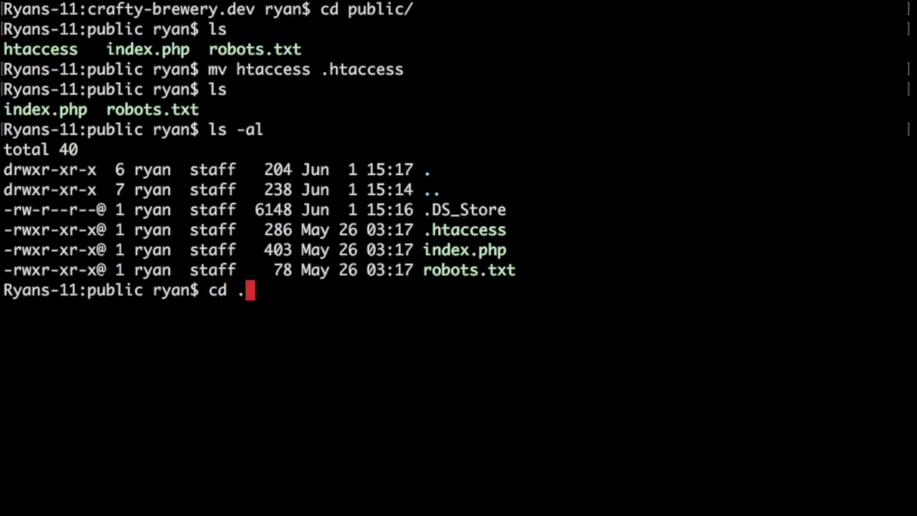
pyautogui.press('Return')
# Step: Apply recursive 744 permissions to craft/app/ with chmod -R 744
pyautogui.write(';')
pyautogui.press('BackSpace')
pyautogui.write('chd')
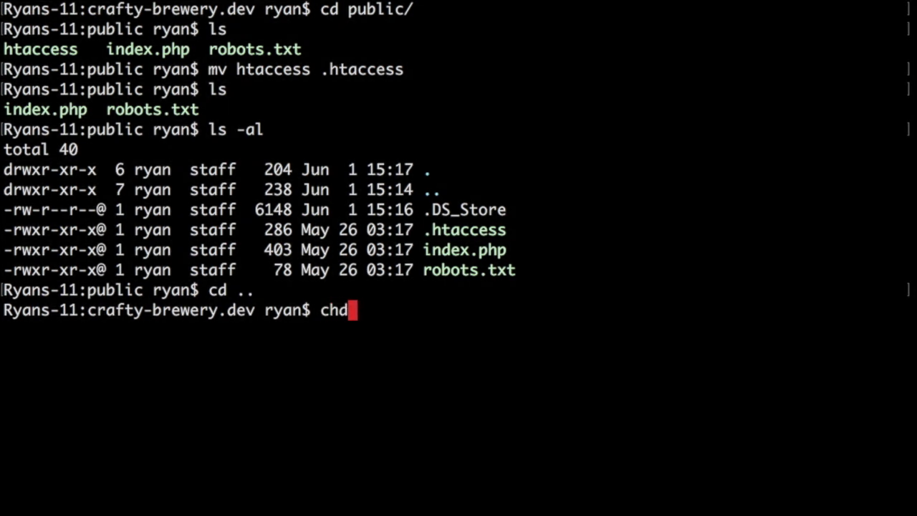
pyautogui.press('BackSpace')
pyautogui.write('mod ')
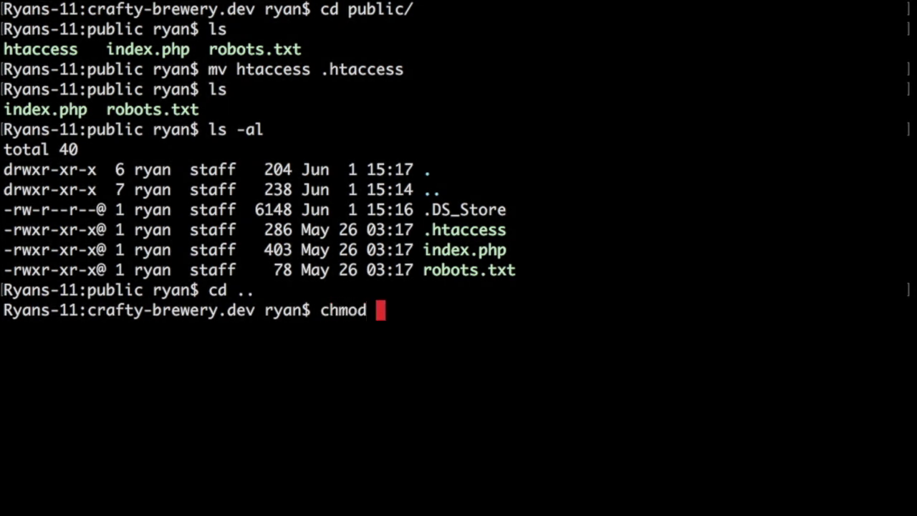
pyautogui.write('-R 744 craft/app/')
pyautogui.press('Return')
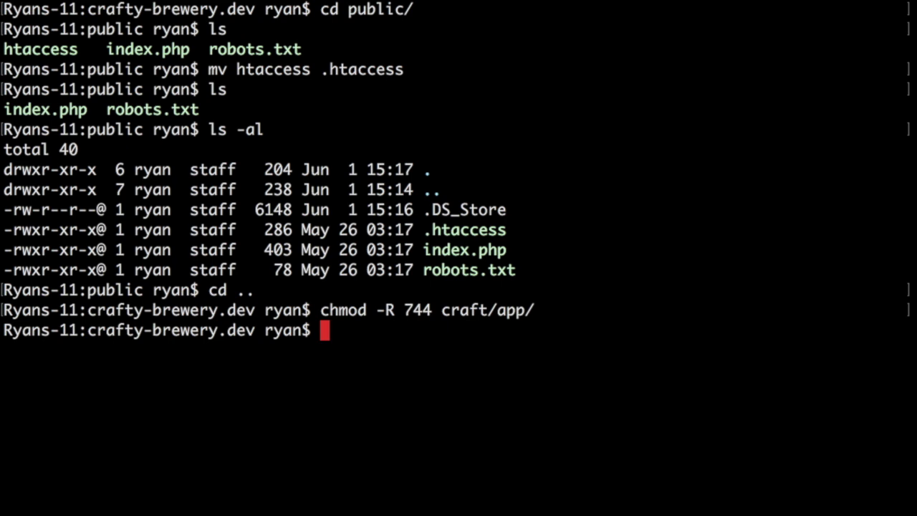
# Step: Apply the same chmod -R 744 to craft/config and craft/storage
pyautogui.press('Up')
pyautogui.press('BackSpace')
pyautogui.press('BackSpace')
pyautogui.press('BackSpace')
pyautogui.press('BackSpace')
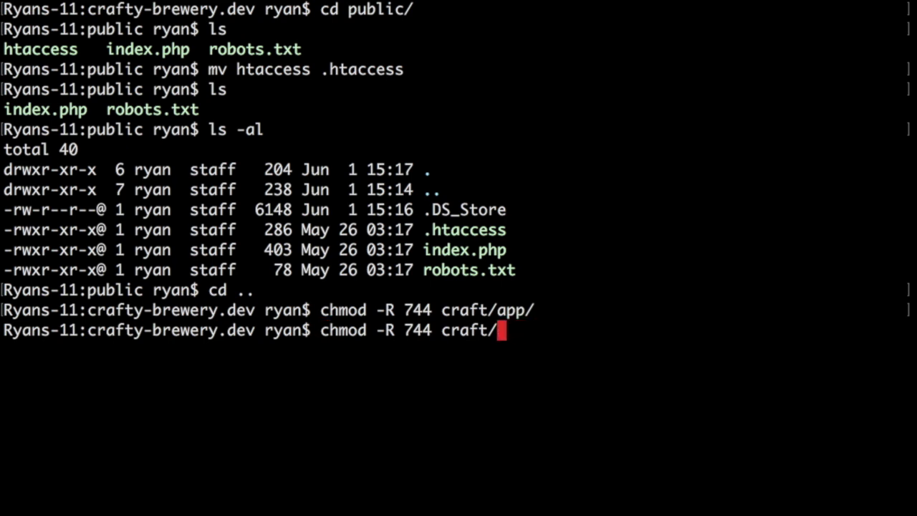
pyautogui.write('config')
pyautogui.press('Return')
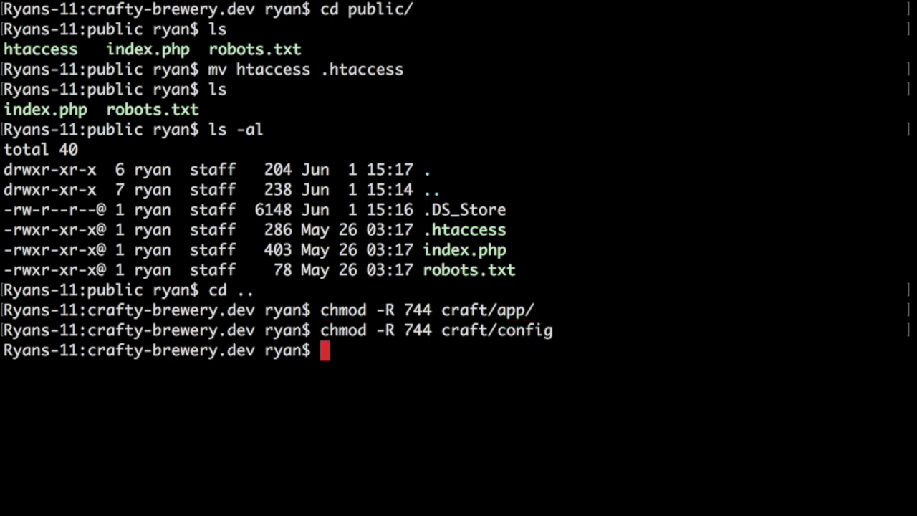
pyautogui.press('Up')
pyautogui.press('BackSpace')
pyautogui.press('BackSpace')
pyautogui.press('BackSpace')
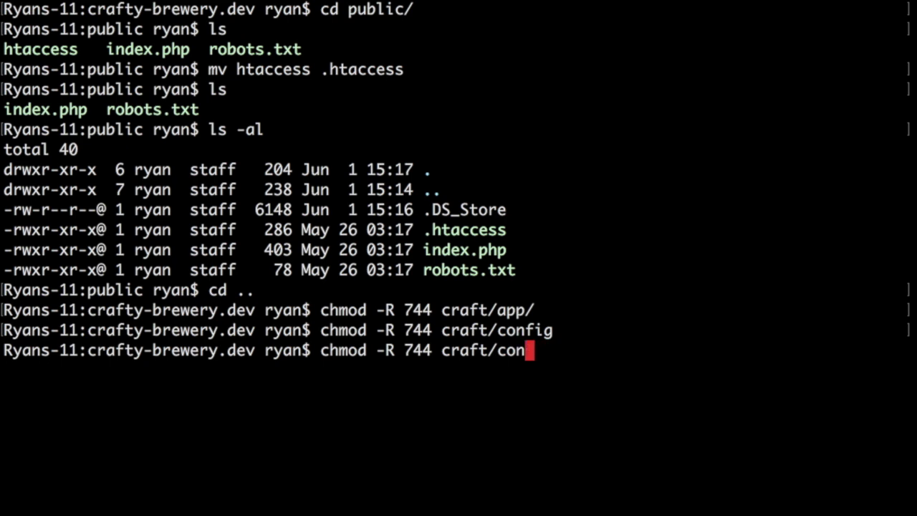
pyautogui.press('BackSpace')
pyautogui.press('BackSpace')
pyautogui.press('BackSpace')
pyautogui.write('storage')
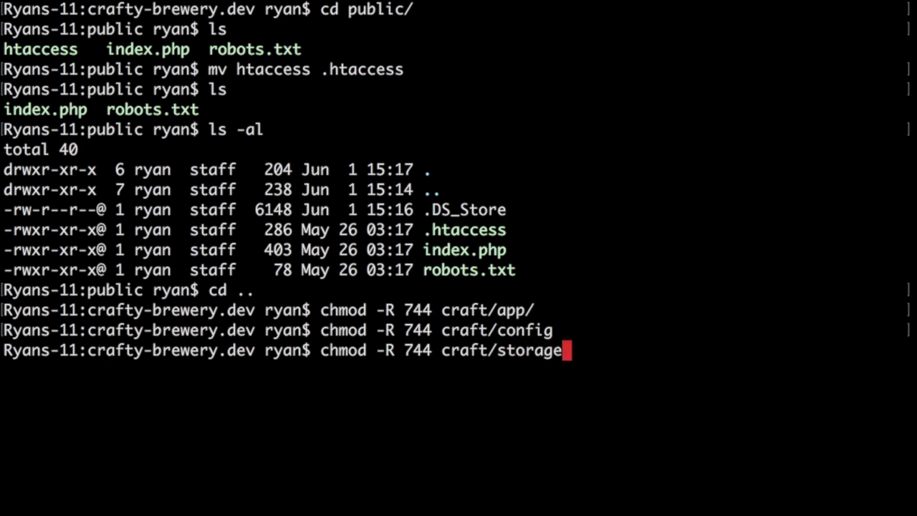
pyautogui.press('Return')
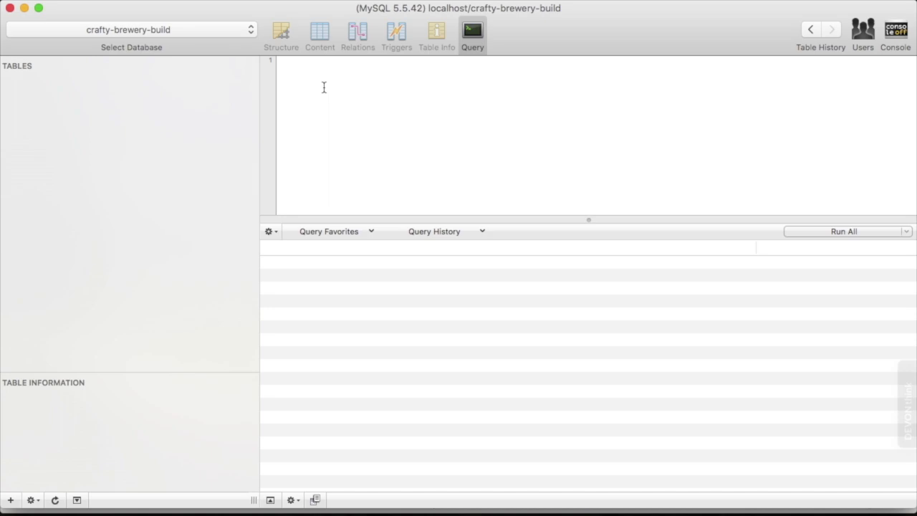
pyautogui.press('super+Tab')
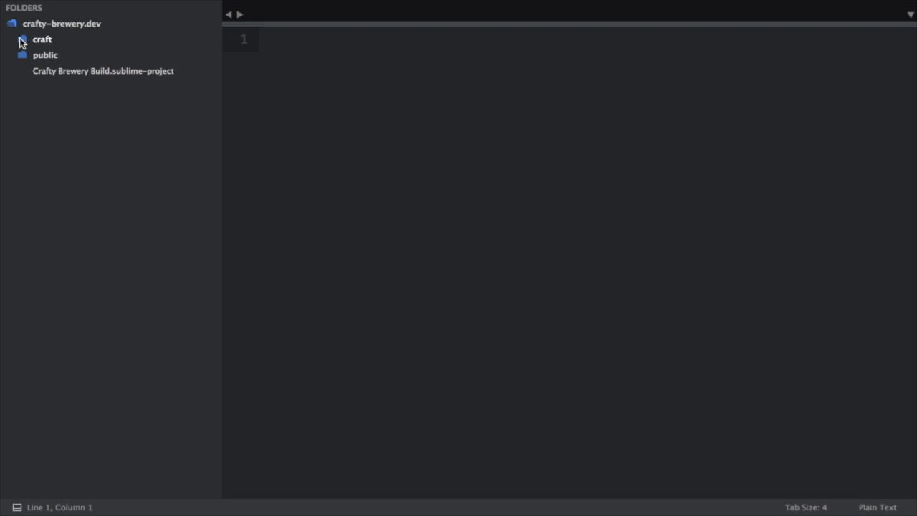
# Step: Open craft/config/db.php from the sidebar and scroll to its database settings array
pyautogui.click(21, 41)
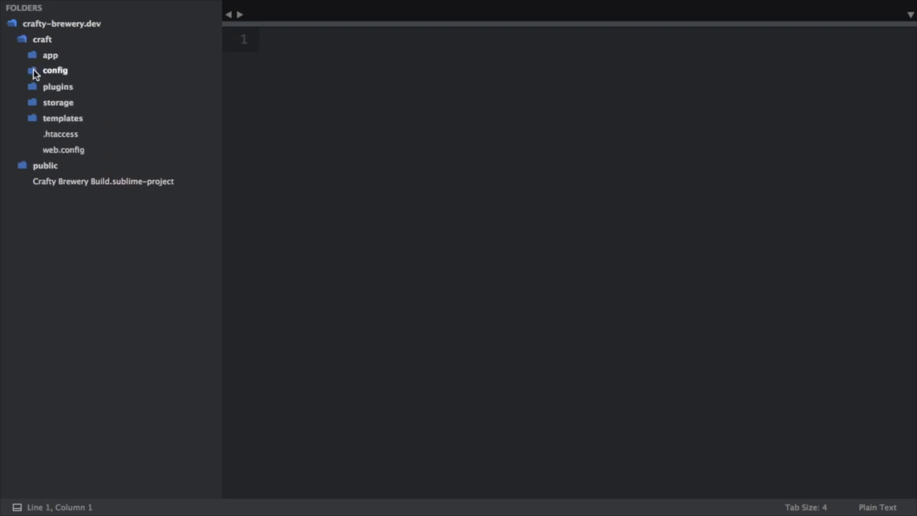
pyautogui.click(33, 70)
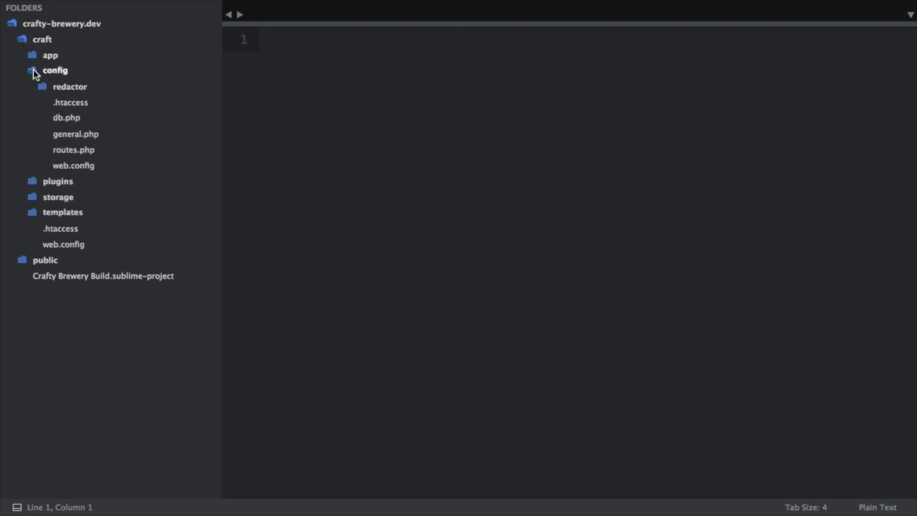
pyautogui.click(66, 120)
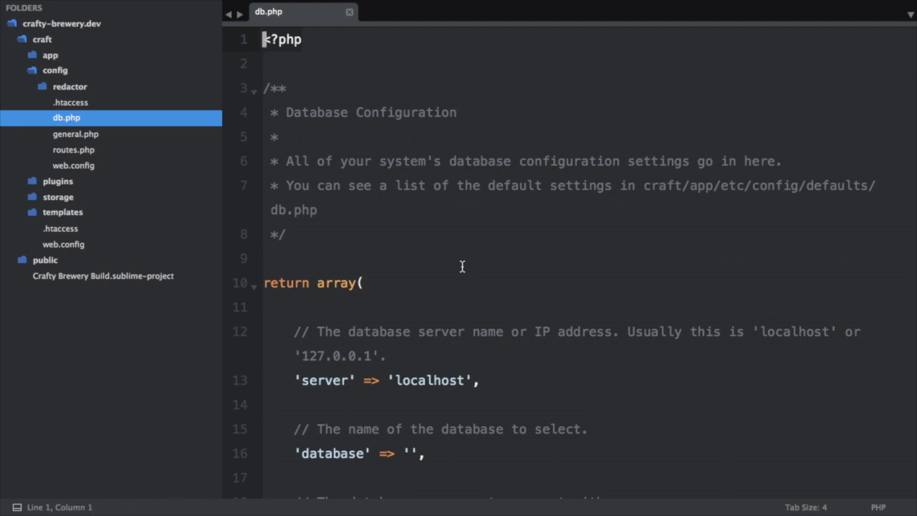
pyautogui.scroll(-5, 463, 267)
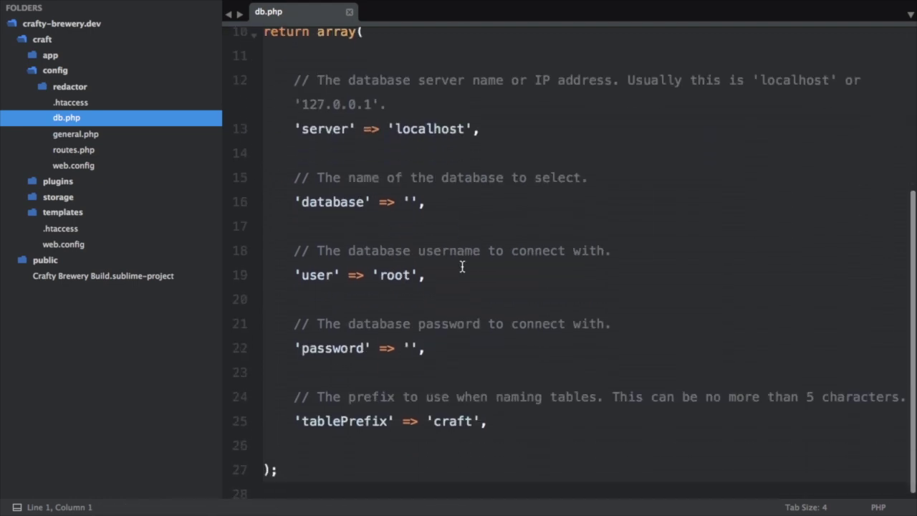
pyautogui.scroll(-1, 462, 266)
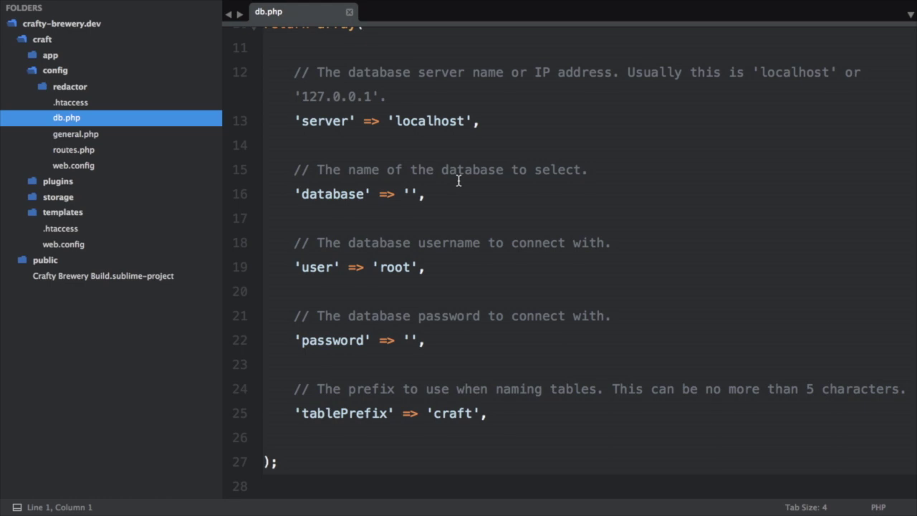
# Step: Set the database to 'crafty-brewery-build', fill in the database password, and save db.php
pyautogui.click(410, 194)
pyautogui.write('craft')
pyautogui.write('y-brewery-b')
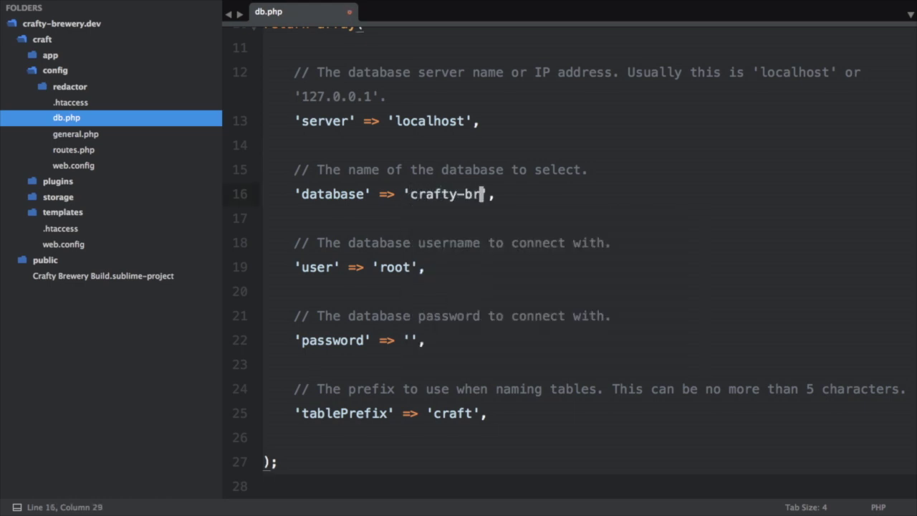
pyautogui.write('uild')
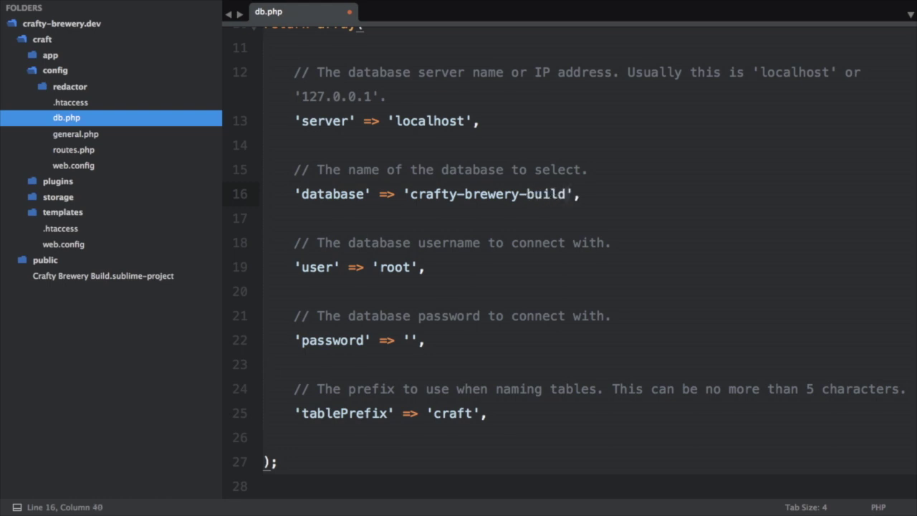
pyautogui.doubleClick(417, 122)
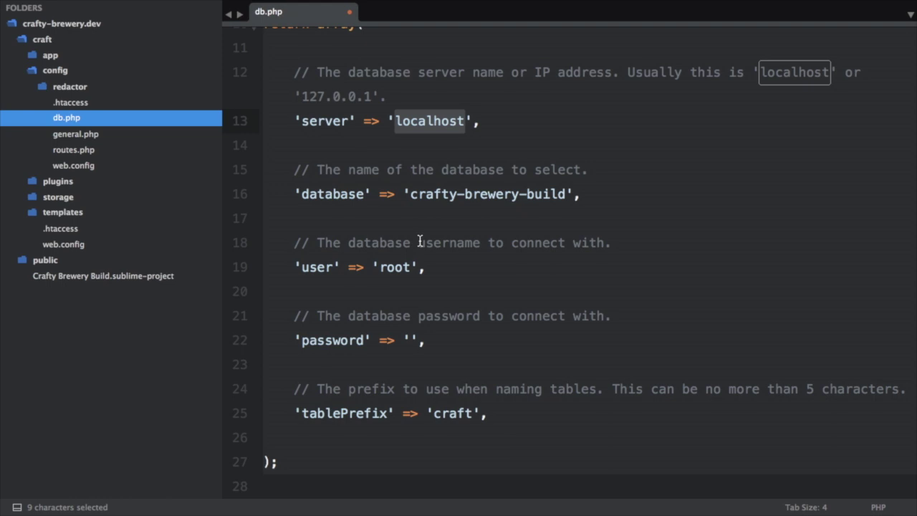
pyautogui.click(402, 266)
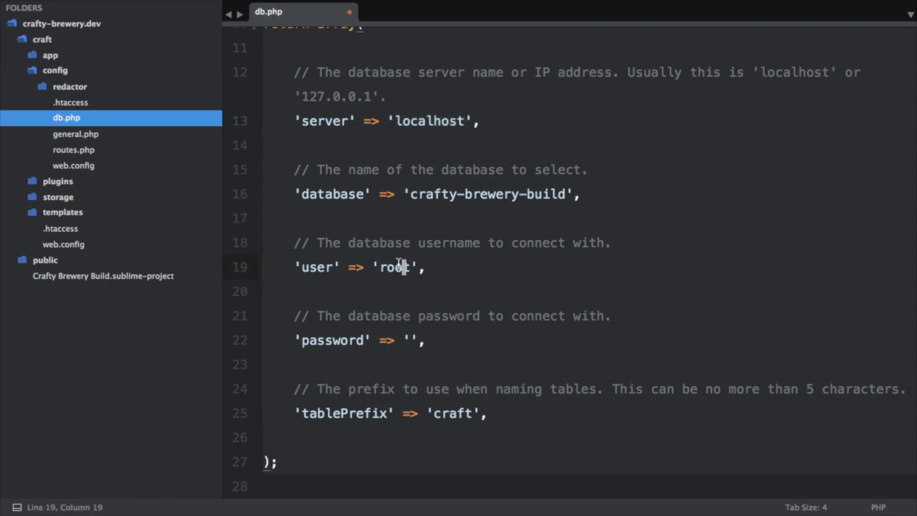
pyautogui.click(410, 340)
pyautogui.write('root')
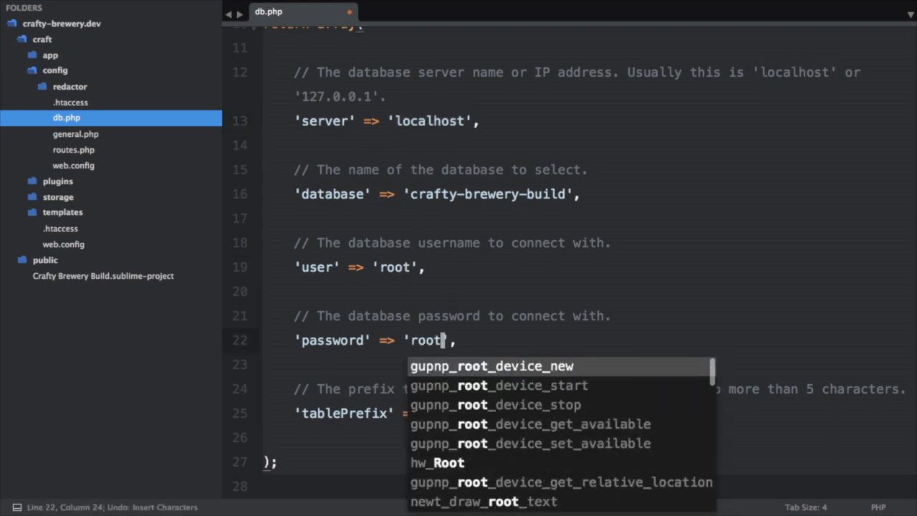
pyautogui.press('Escape')
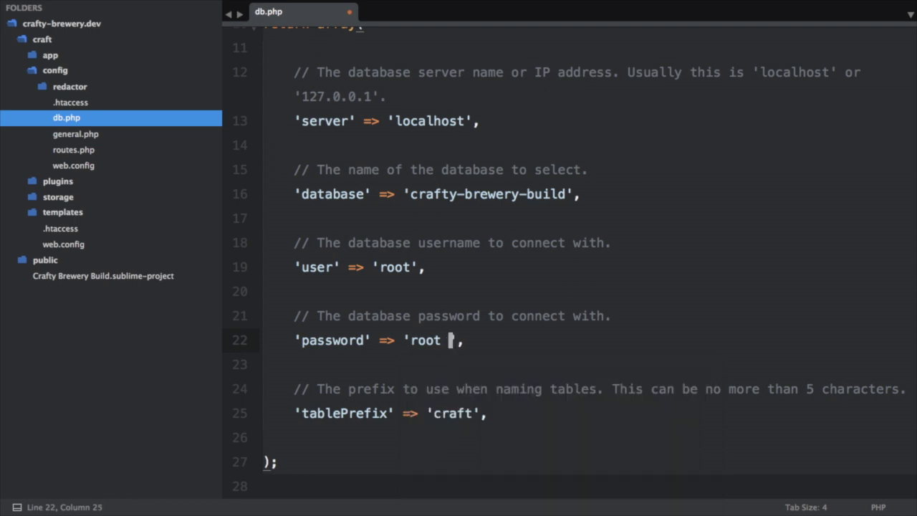
pyautogui.click(494, 339)
pyautogui.press('super+s')
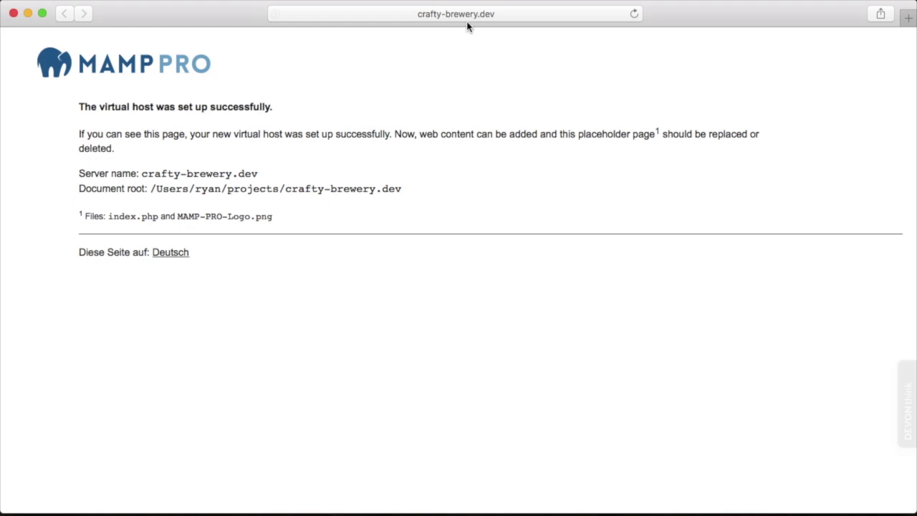
# Step: Append /admin to crafty-brewery.dev in the address bar to reach the Craft installer
pyautogui.click(498, 15)
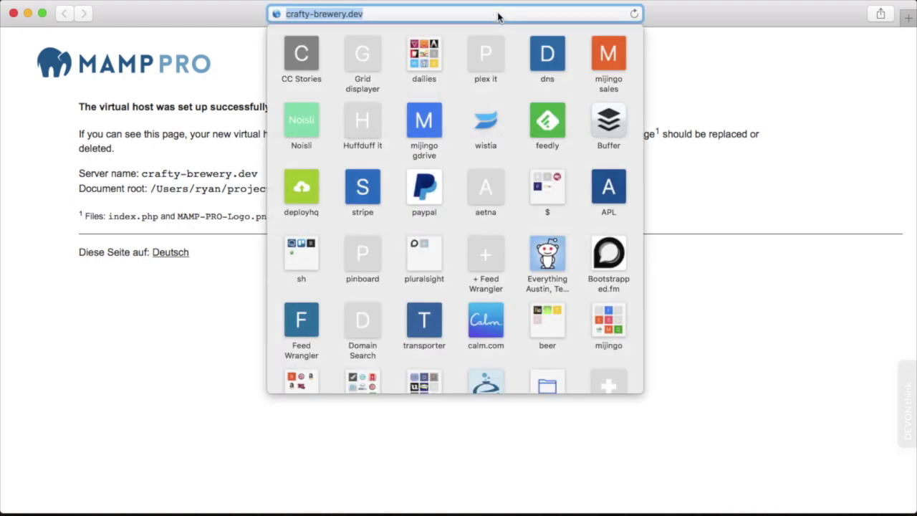
pyautogui.click(498, 15)
pyautogui.press('Return')
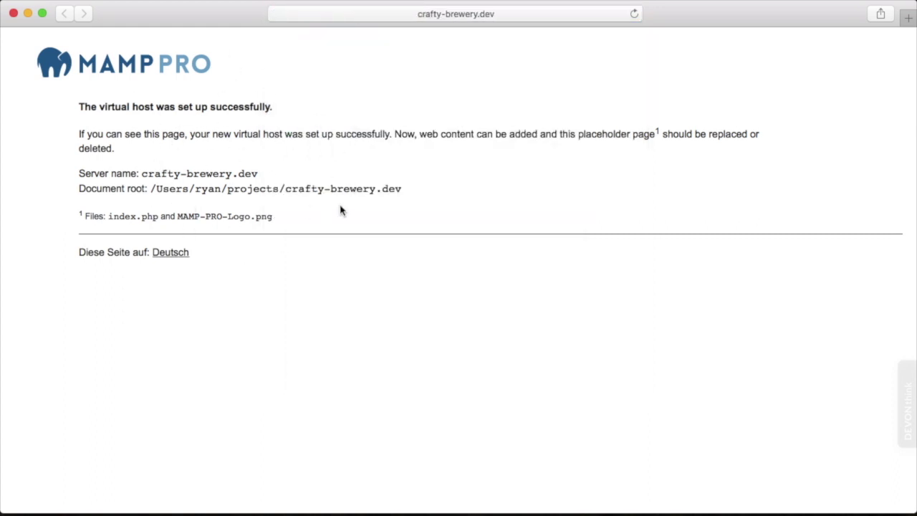
pyautogui.click(503, 15)
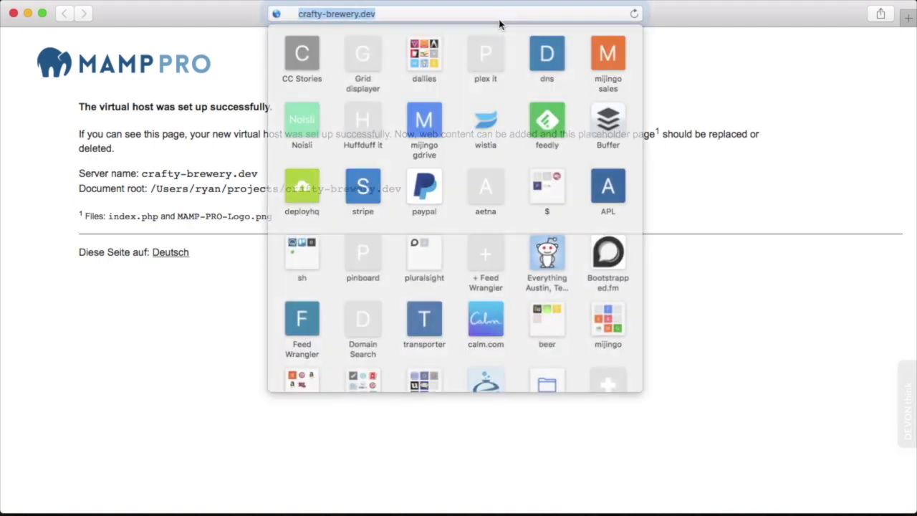
pyautogui.click(481, 14)
pyautogui.write('/')
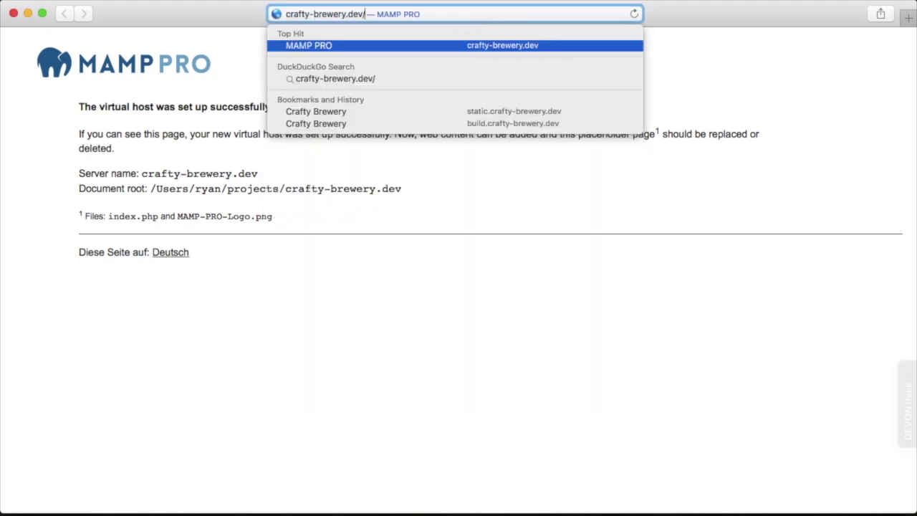
pyautogui.write('admin')
pyautogui.press('Return')
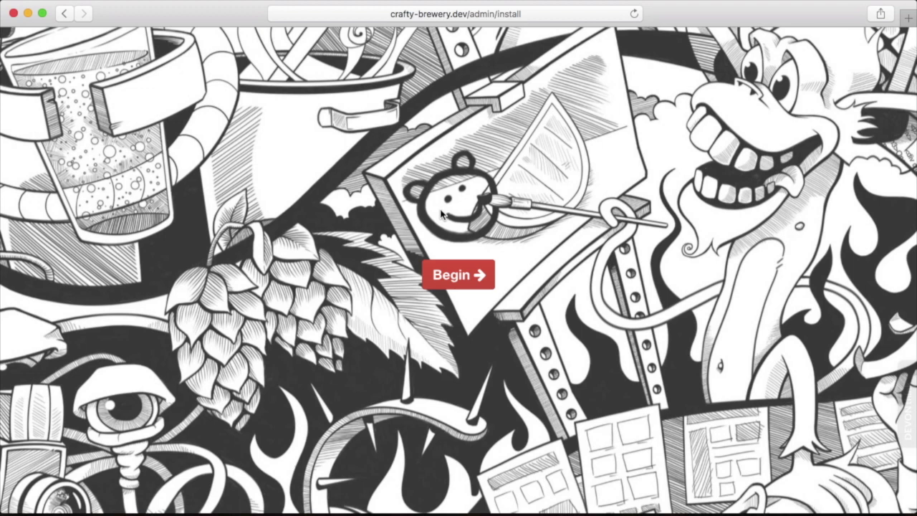
# Step: Begin the installer and submit an admin account with username admin, the user's e-mail and a password
pyautogui.click(462, 284)
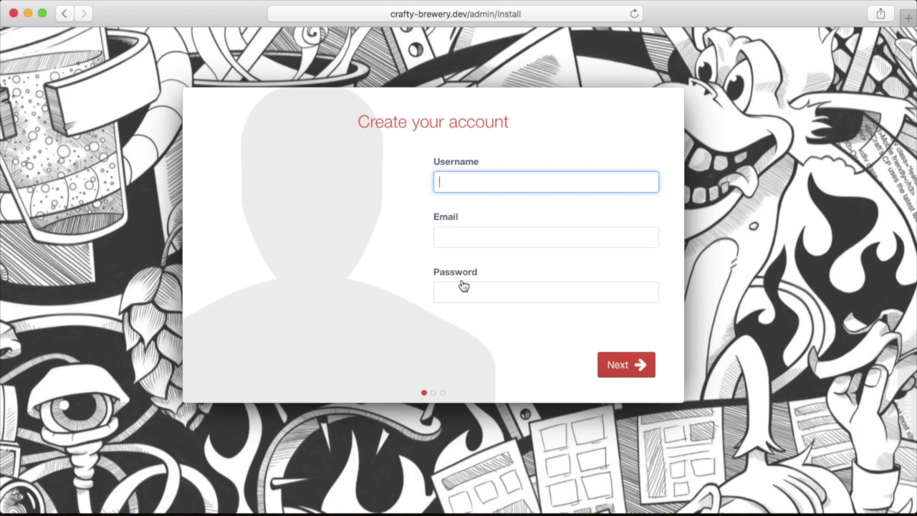
pyautogui.write('admin')
pyautogui.press('Tab')
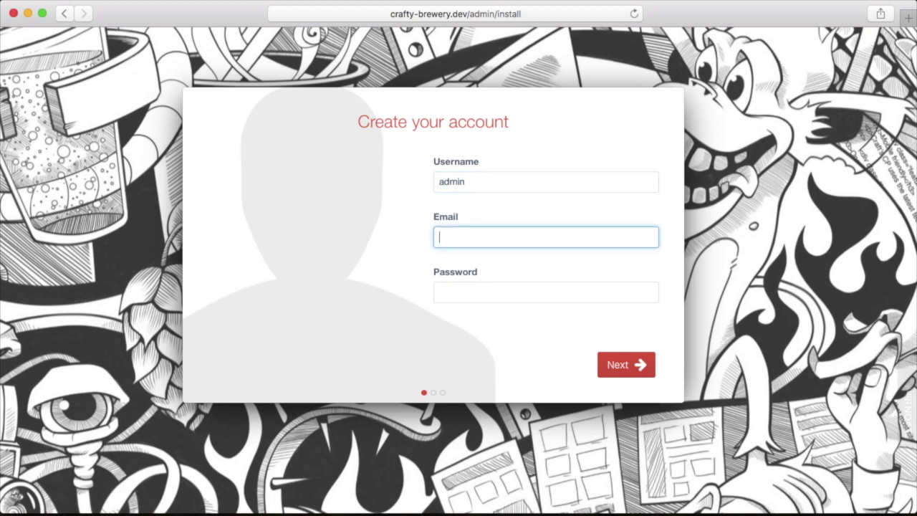
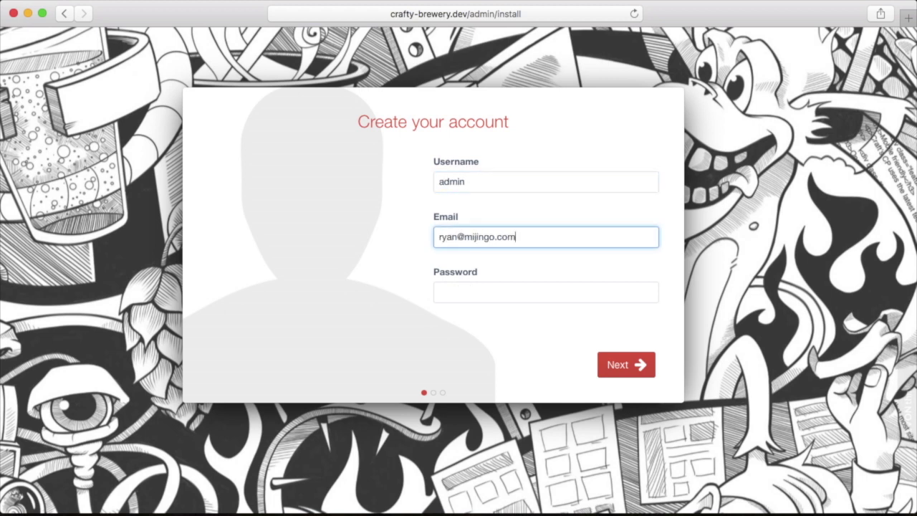
pyautogui.press('Tab')
pyautogui.write('********')
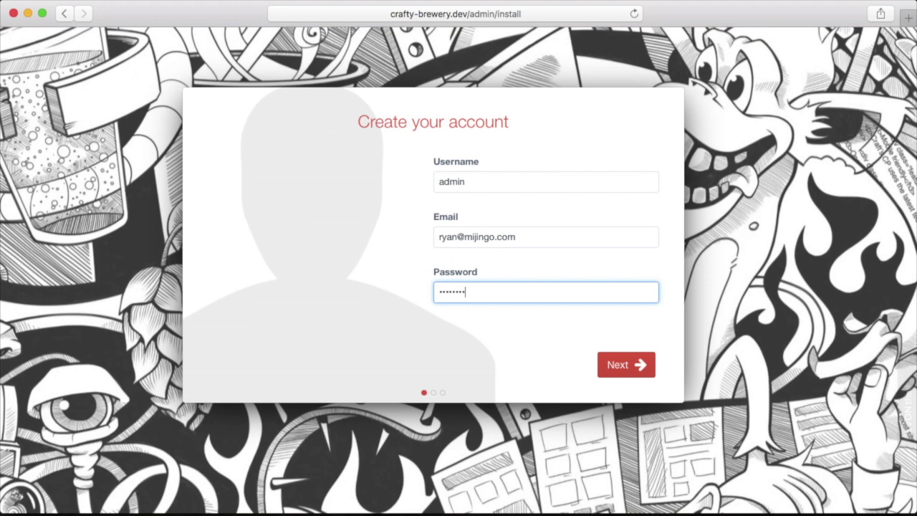
pyautogui.click(641, 364)
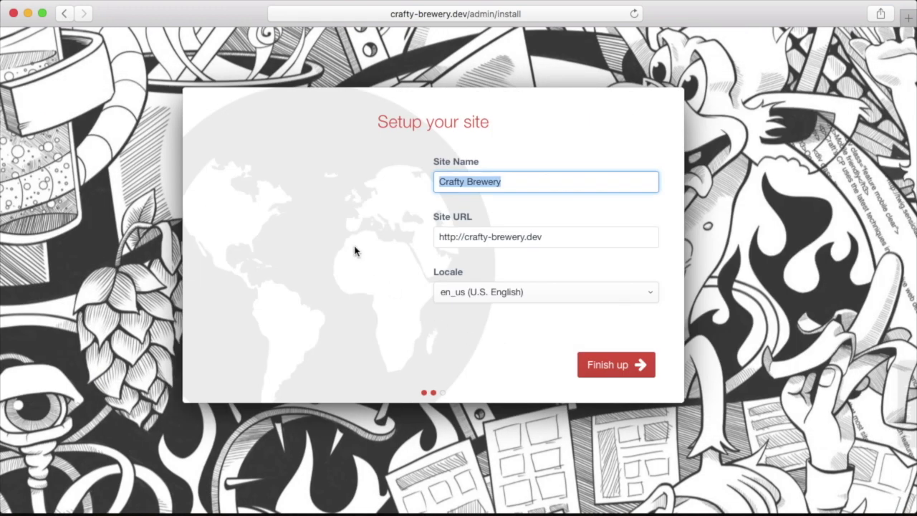
pyautogui.click(507, 179)
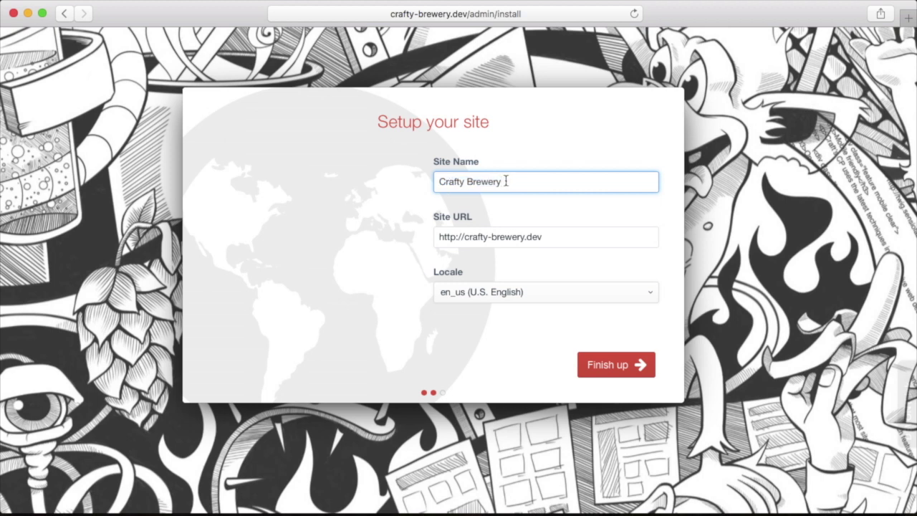
pyautogui.click(545, 236)
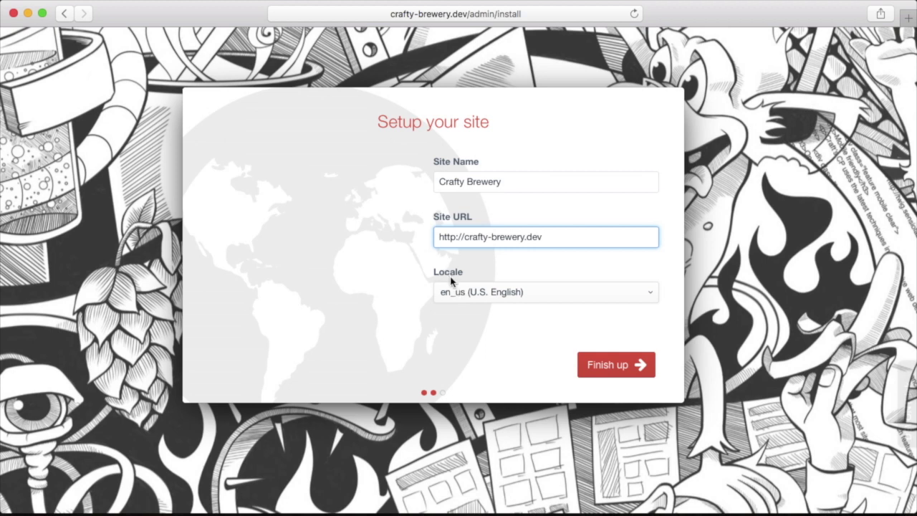
pyautogui.click(490, 292)
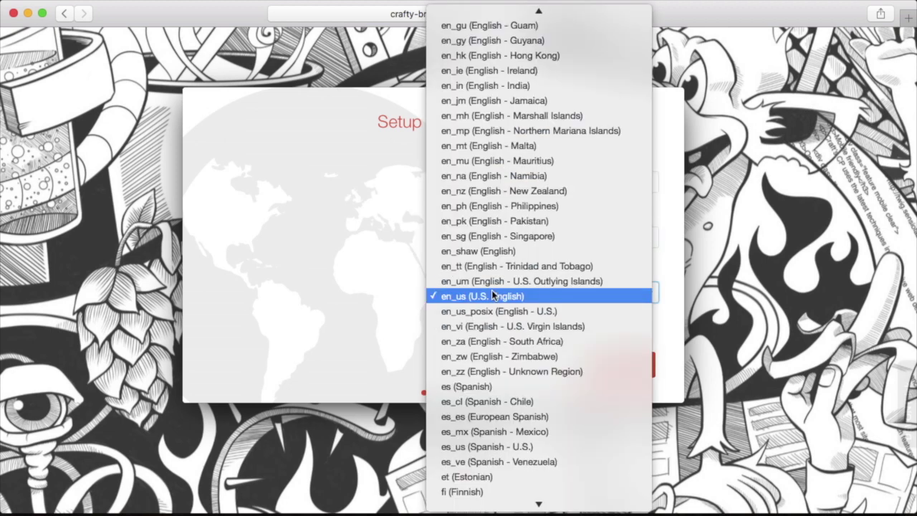
pyautogui.click(492, 294)
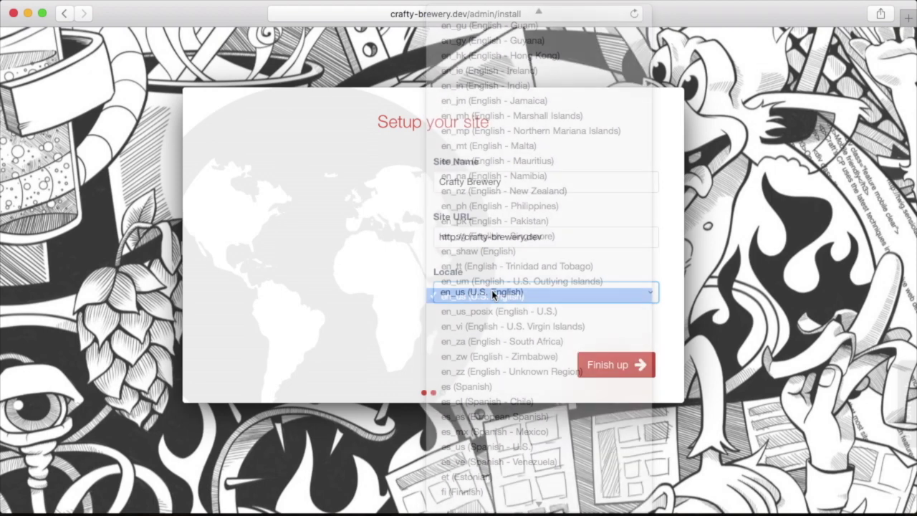
pyautogui.click(614, 367)
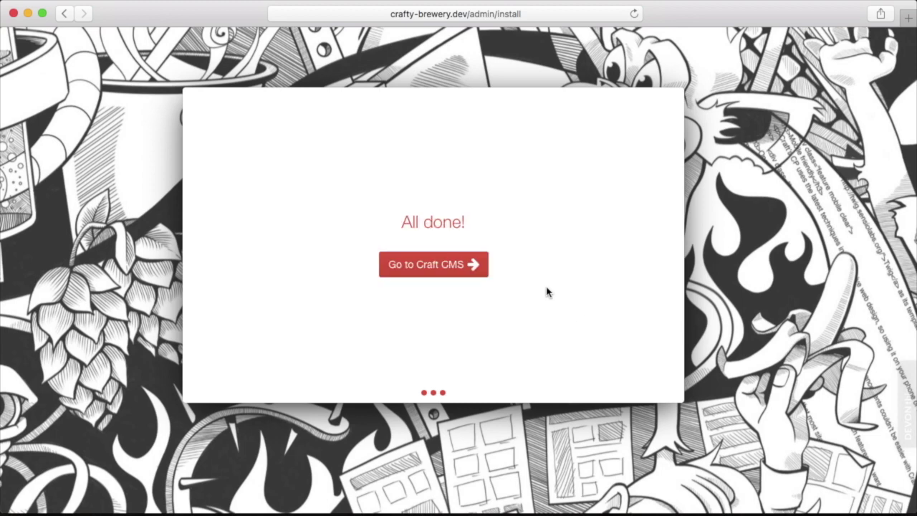
pyautogui.click(445, 262)
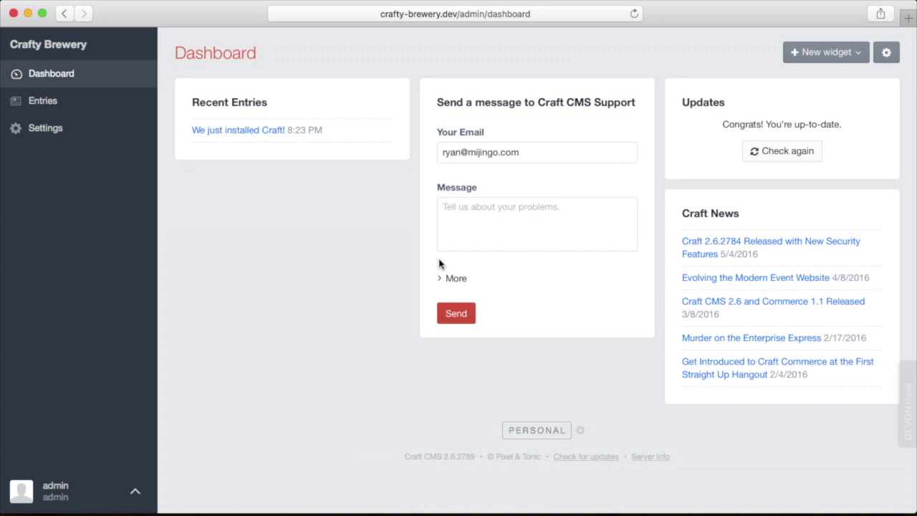
# Step: Load crafty-brewery.dev in a new browser tab to show the Welcome homepage
pyautogui.press('super+t')
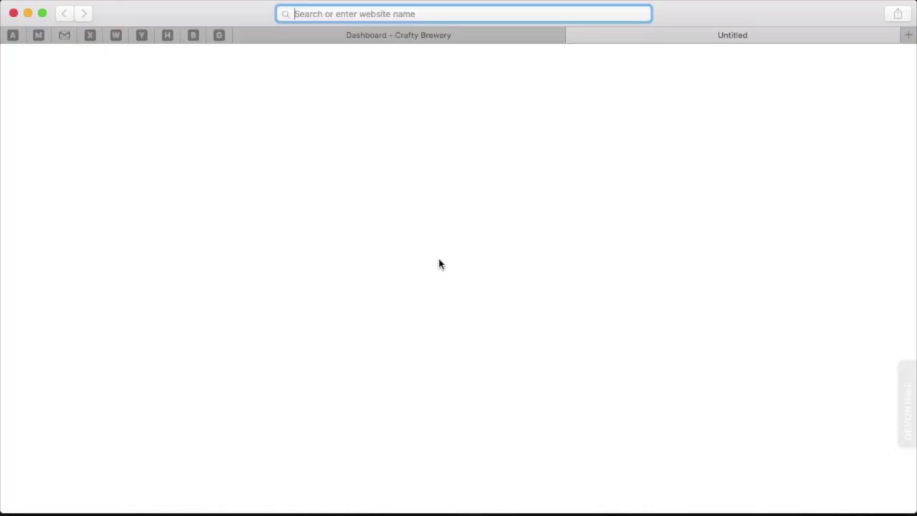
pyautogui.write('crafty')
pyautogui.press('Return')
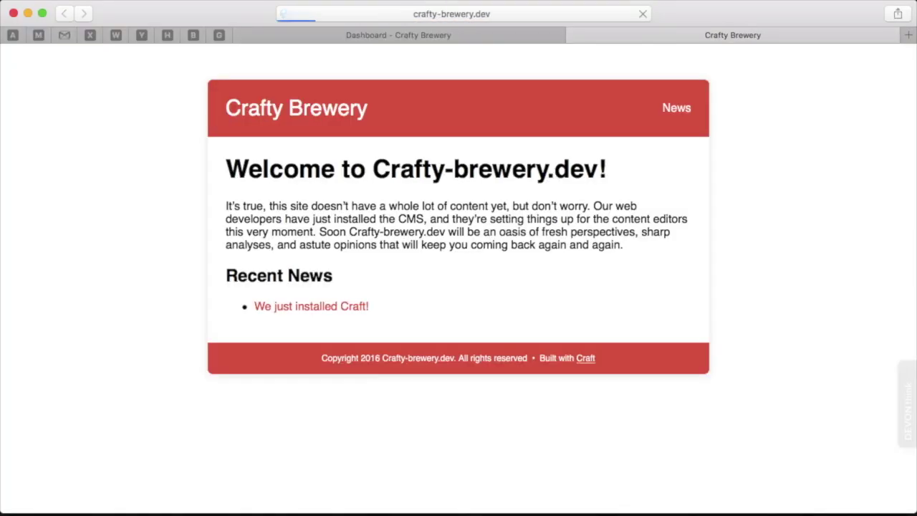